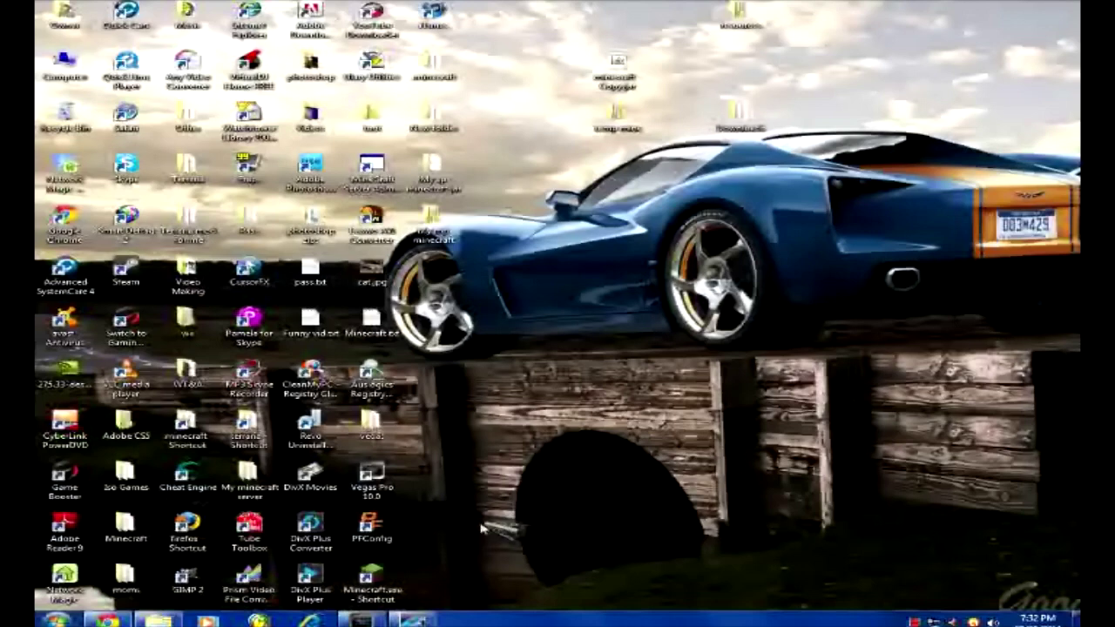
Step: Go to the %appdata% Roaming folder and open the .minecraft folder there
left_click(52, 619)
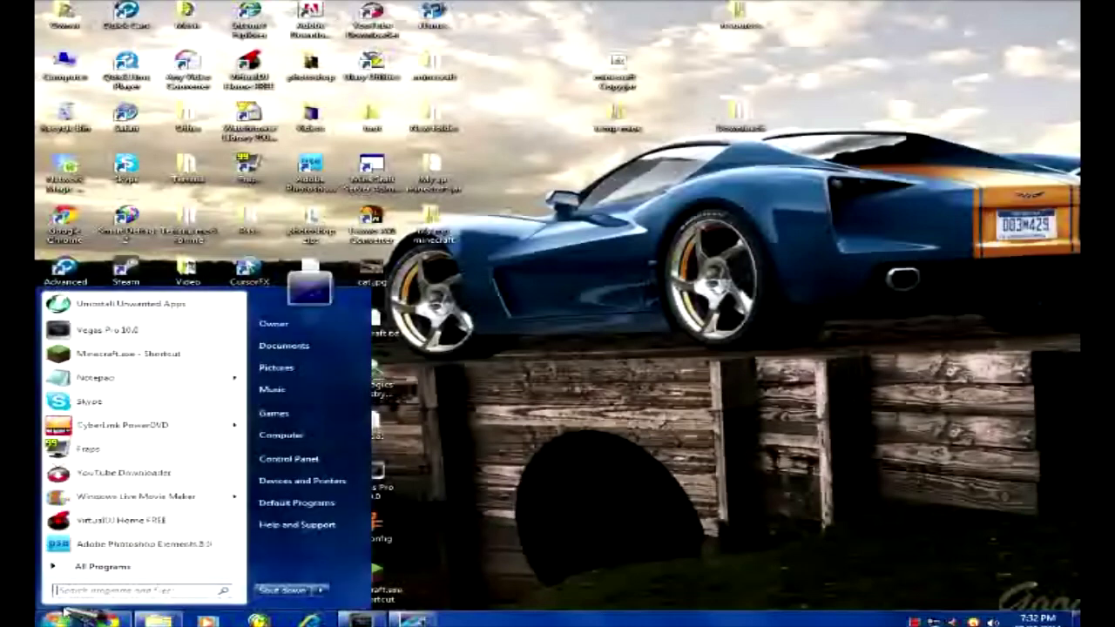
type("%app")
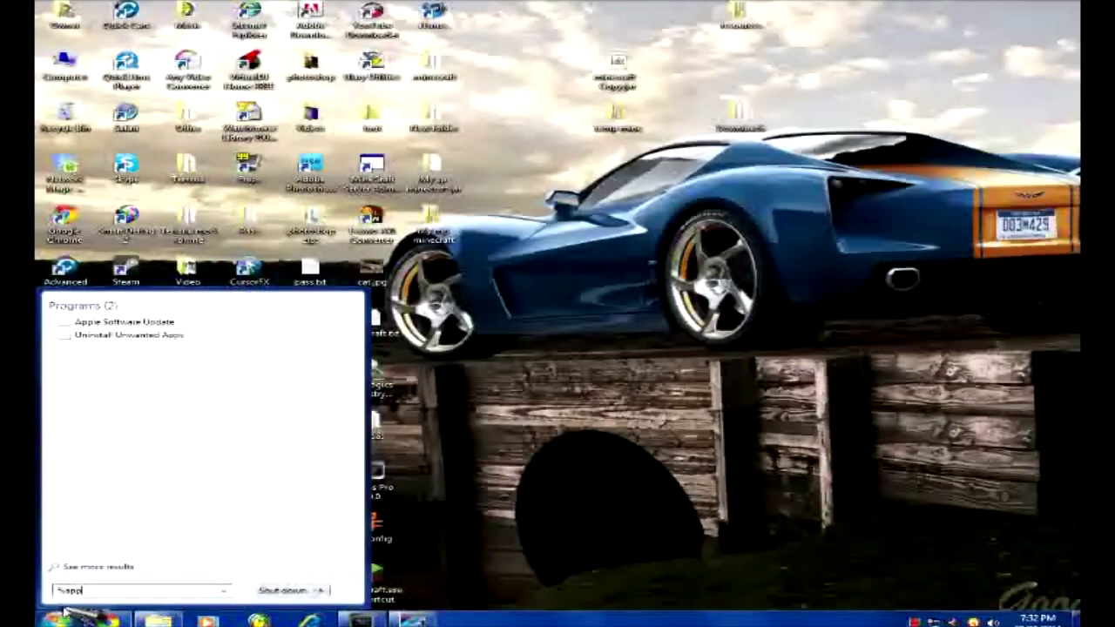
type("data")
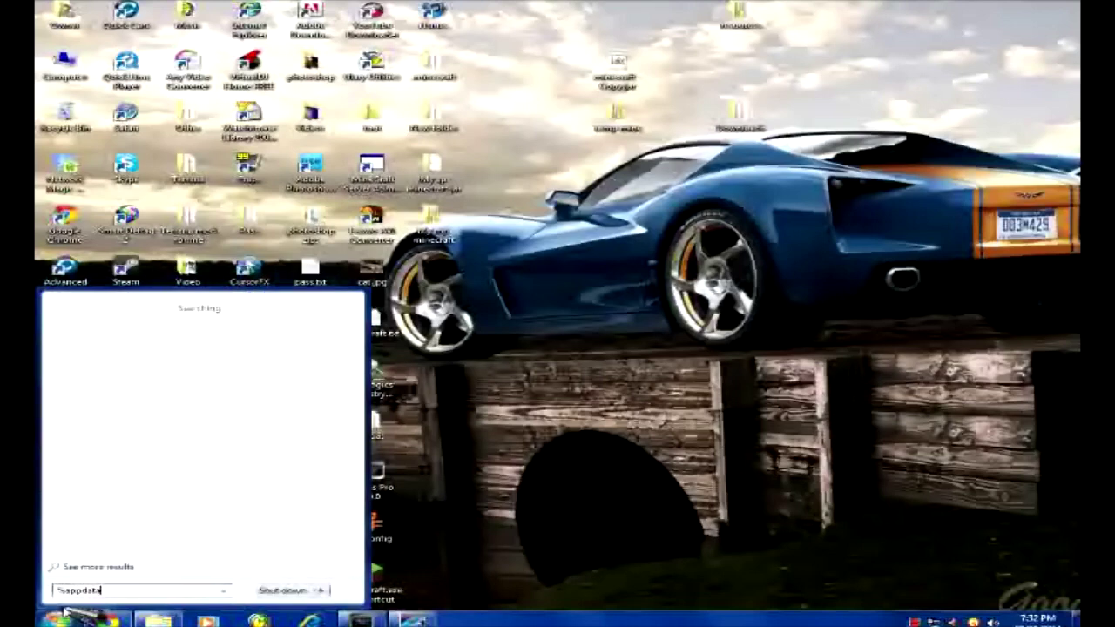
type("%")
key("Return")
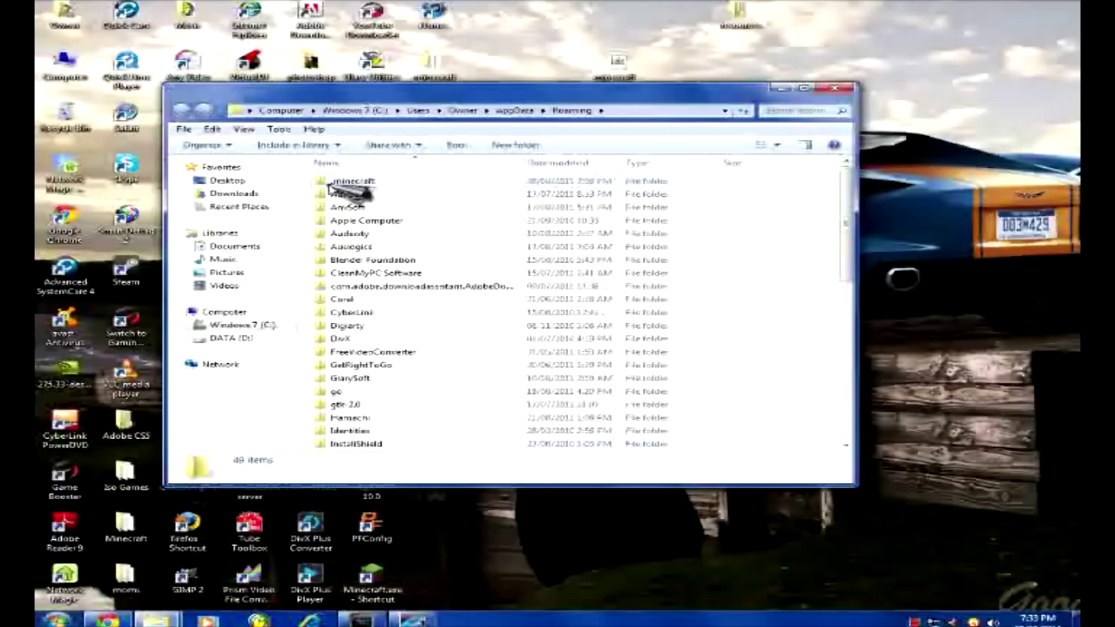
double_click(433, 185)
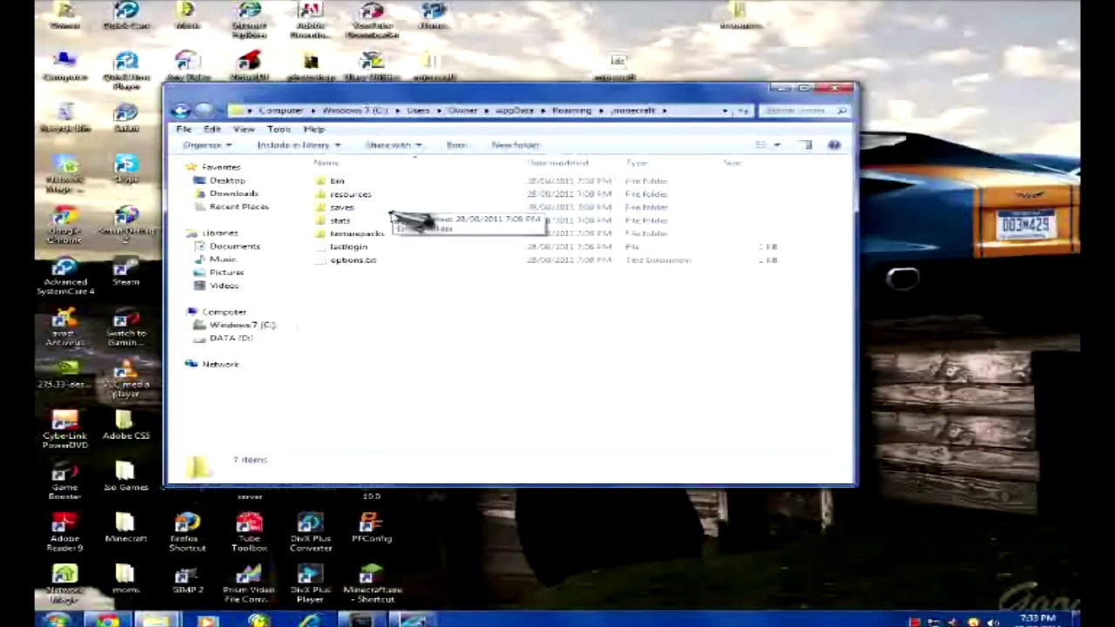
Step: Confirm .minecraft\saves holds no worlds, go back up to Roaming, and close Explorer
double_click(388, 208)
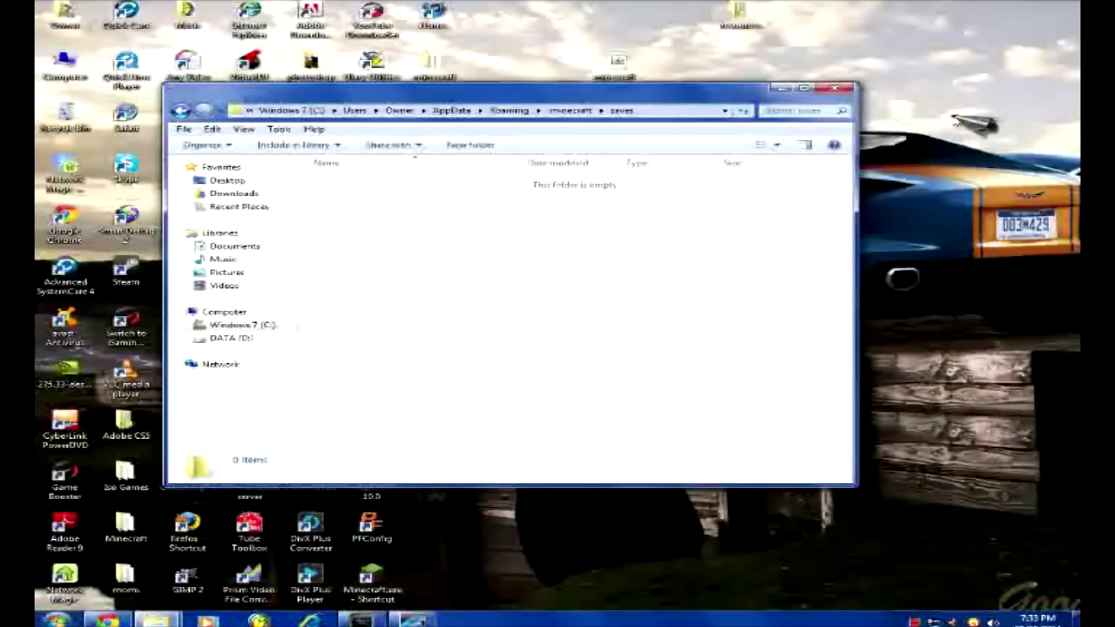
left_click(180, 110)
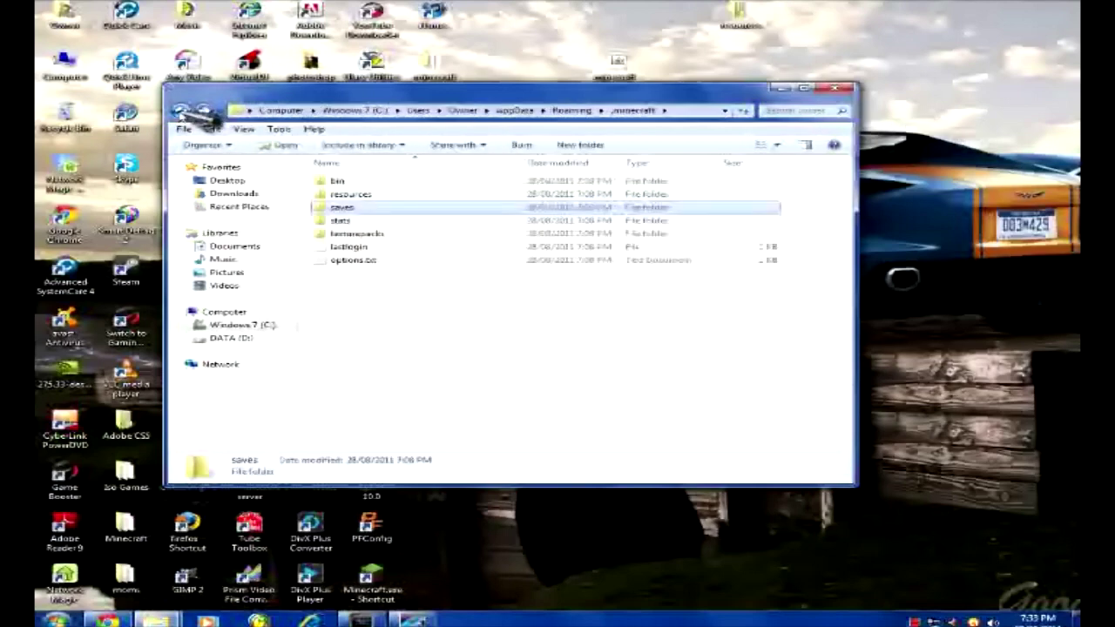
left_click(181, 111)
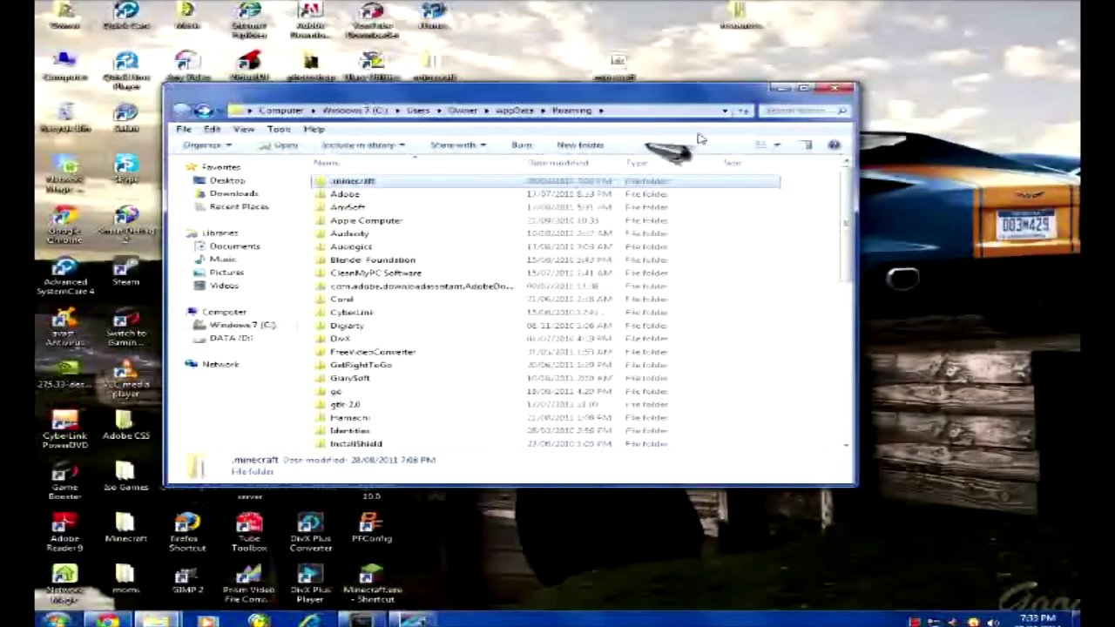
left_click(838, 90)
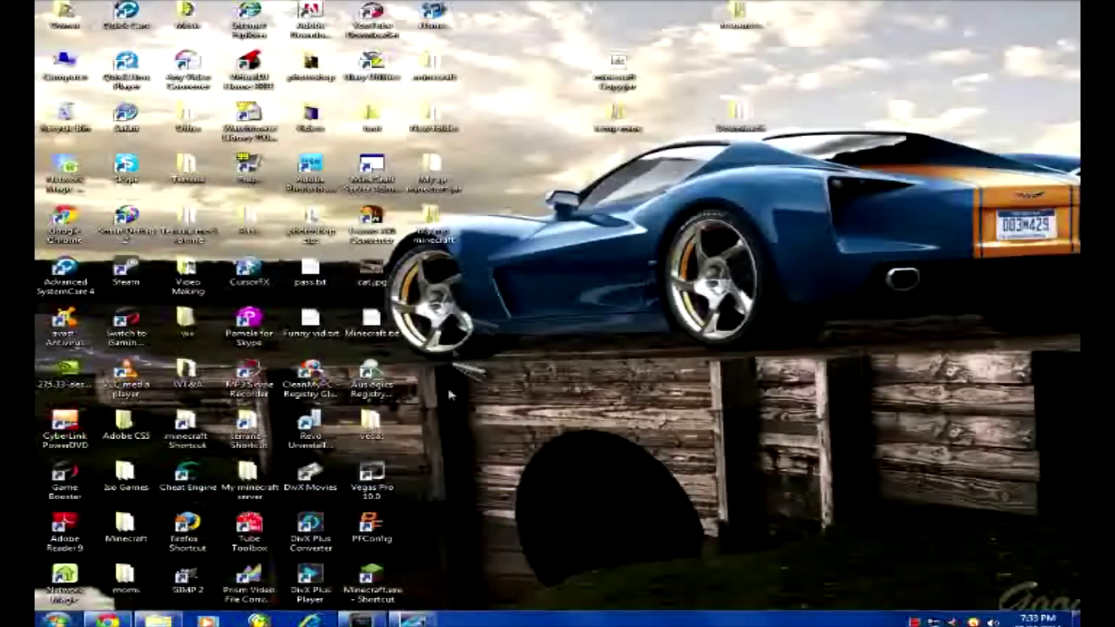
Step: Launch Minecraft and open the empty .minecraft\texturepacks folder from Mods and Texture Packs
double_click(394, 576)
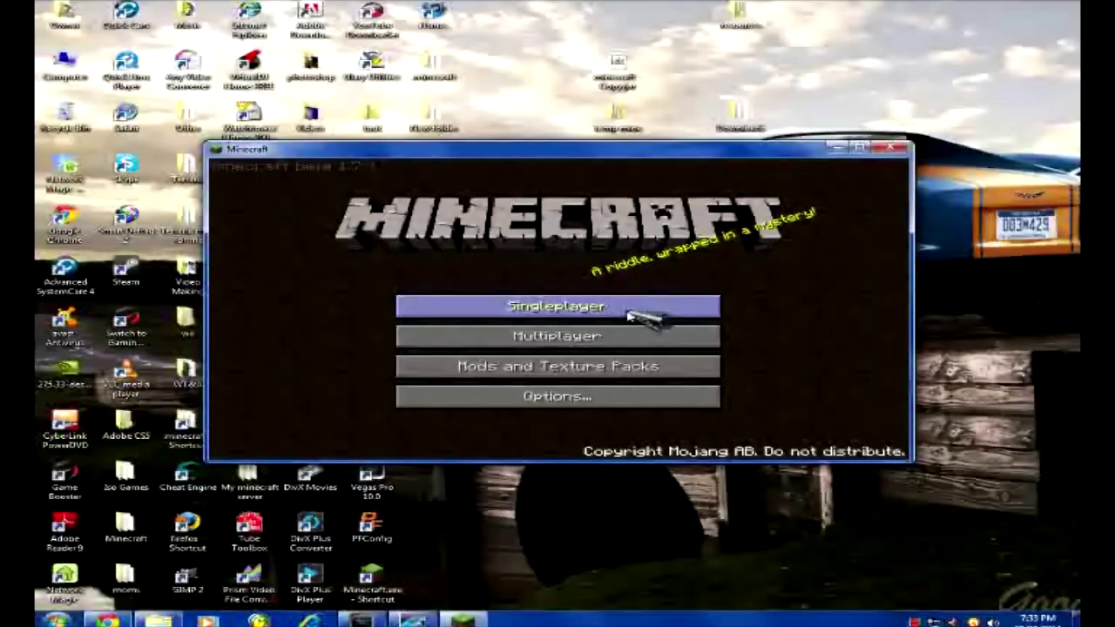
left_click(599, 373)
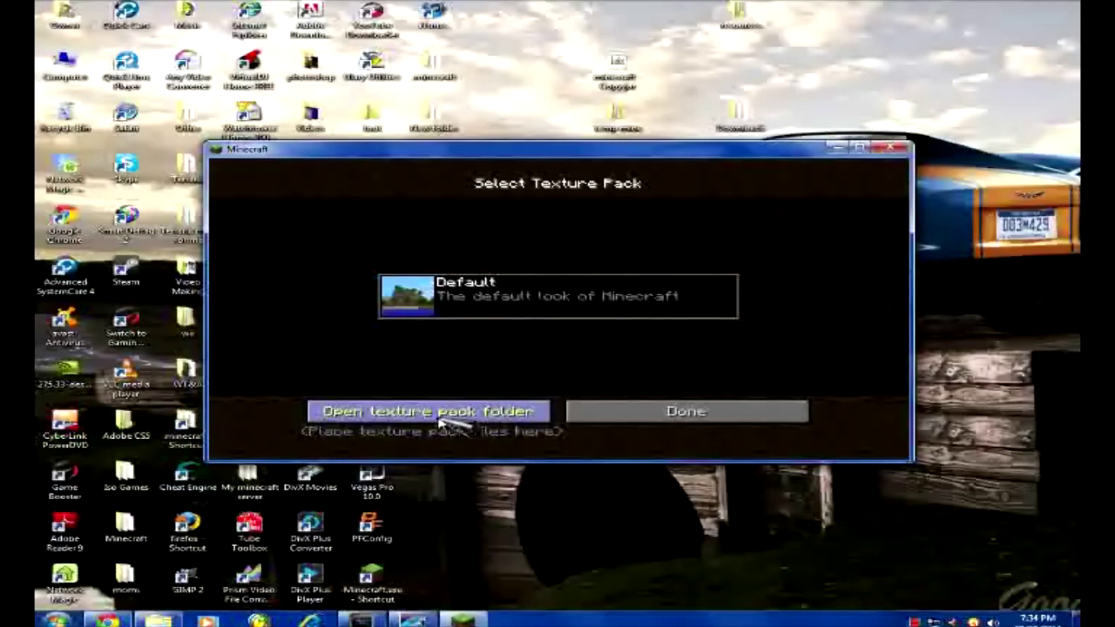
left_click(409, 414)
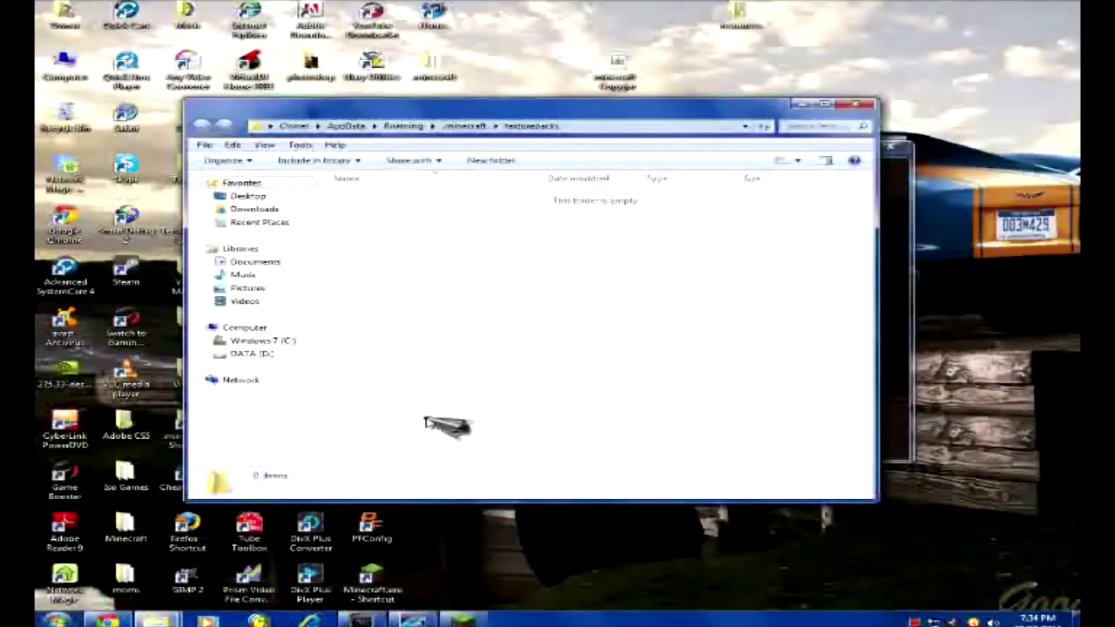
Step: Move up to Roaming, delete .minecraft to the Recycle Bin, and close Explorer
left_click(464, 126)
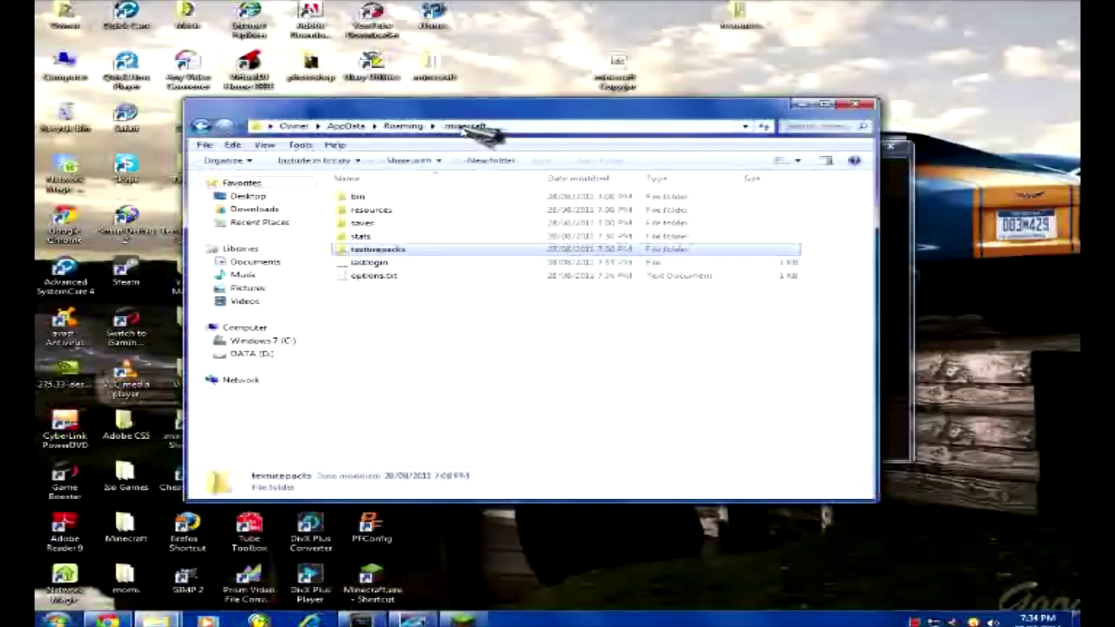
left_click(401, 127)
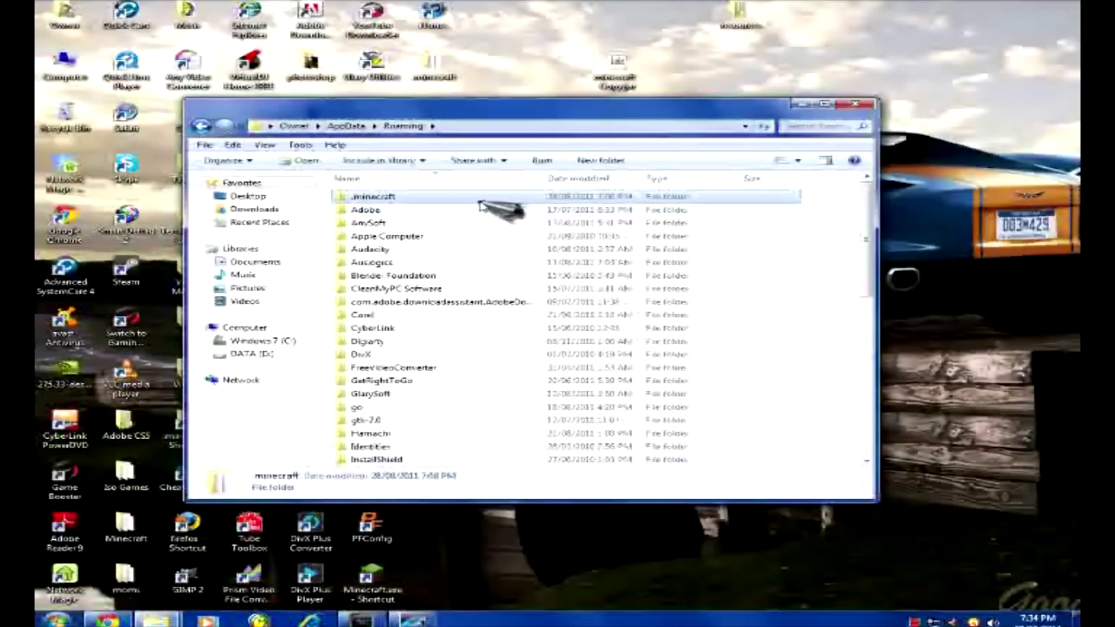
right_click(473, 202)
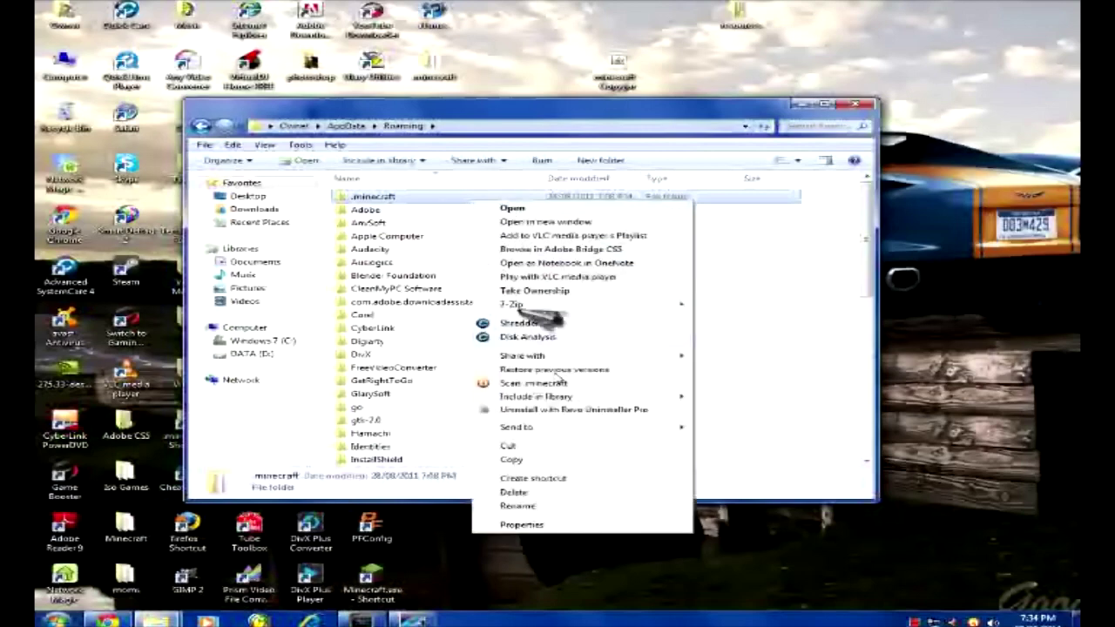
left_click(525, 493)
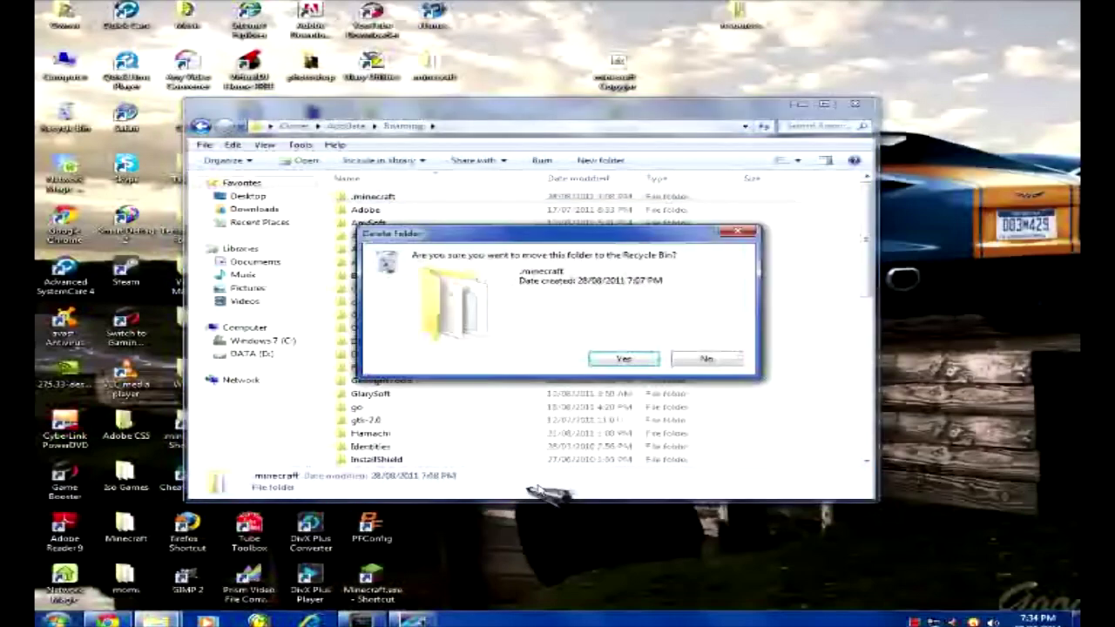
left_click(632, 357)
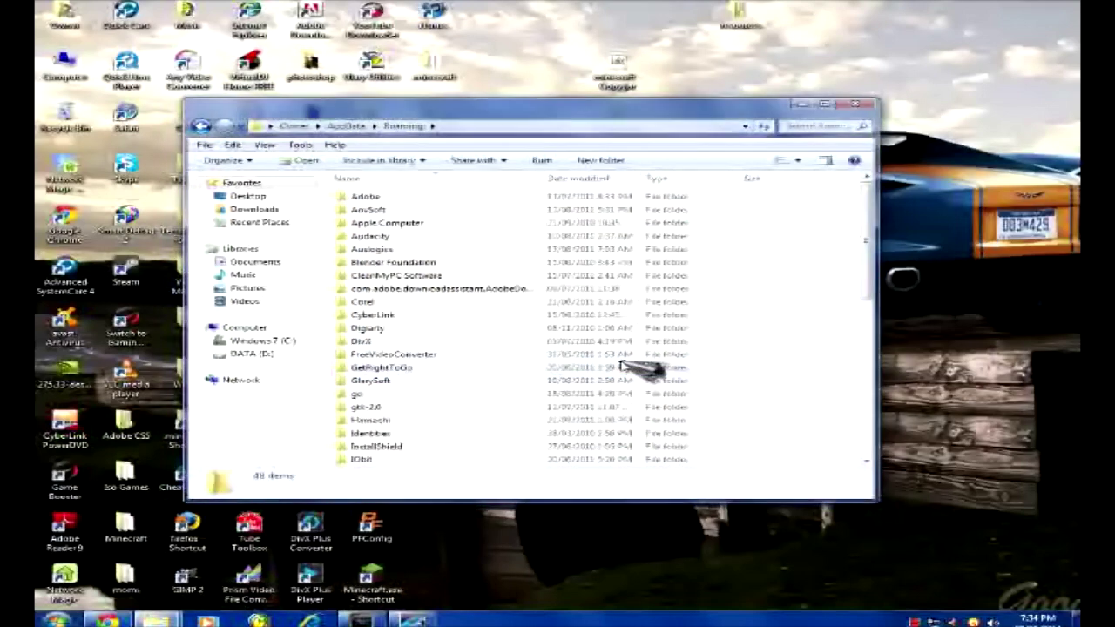
left_click(860, 106)
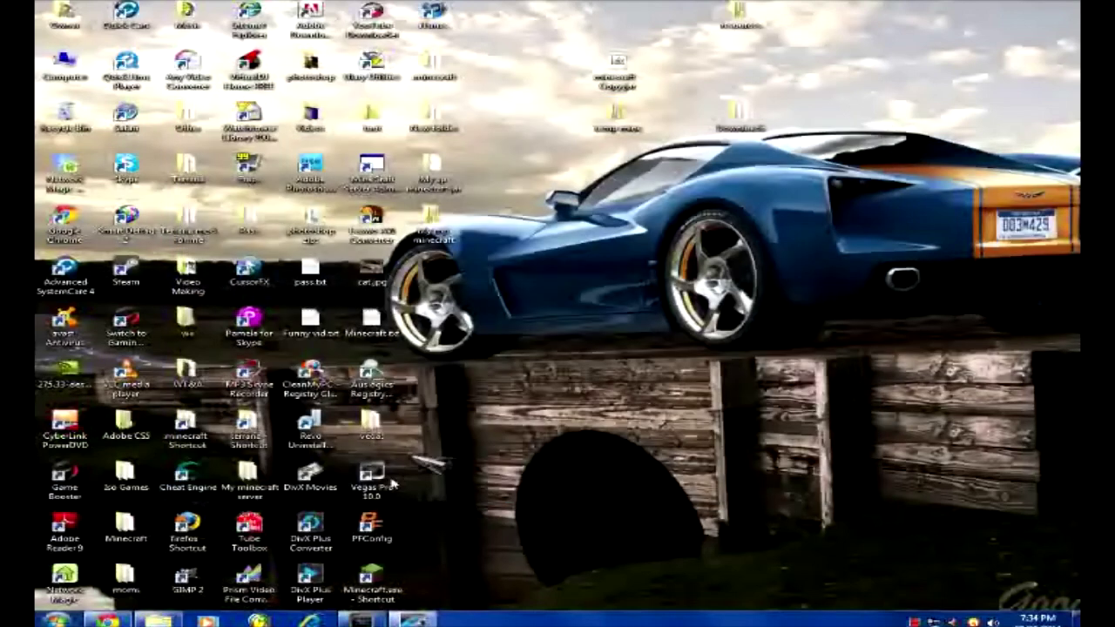
Step: Relaunch Minecraft and log in so it re-downloads the Beta 1.7.3 game files
double_click(373, 577)
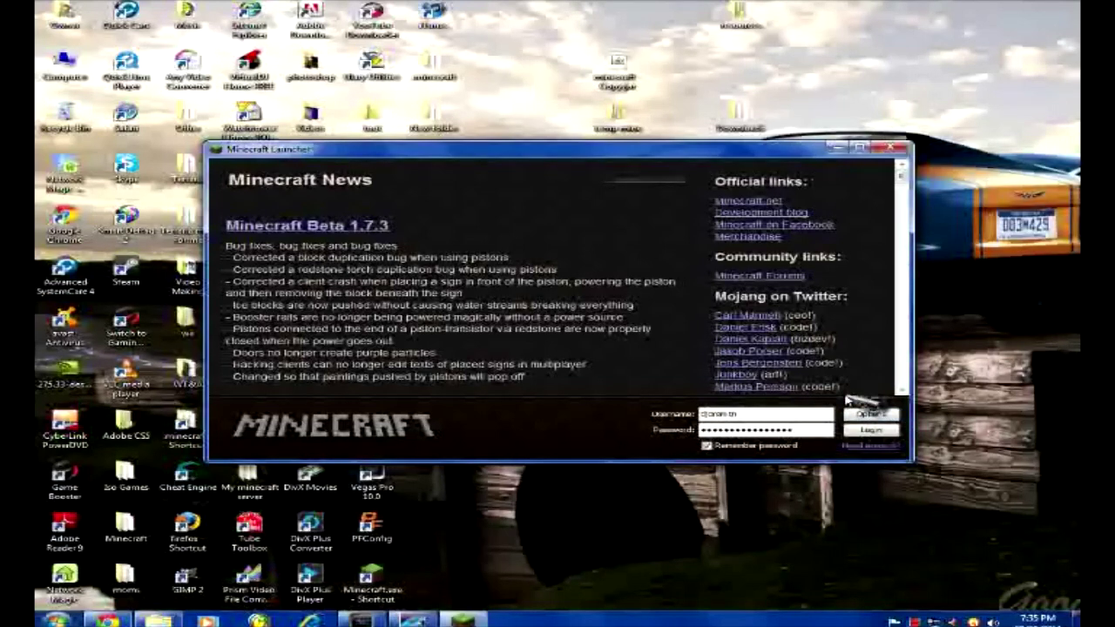
left_click(870, 429)
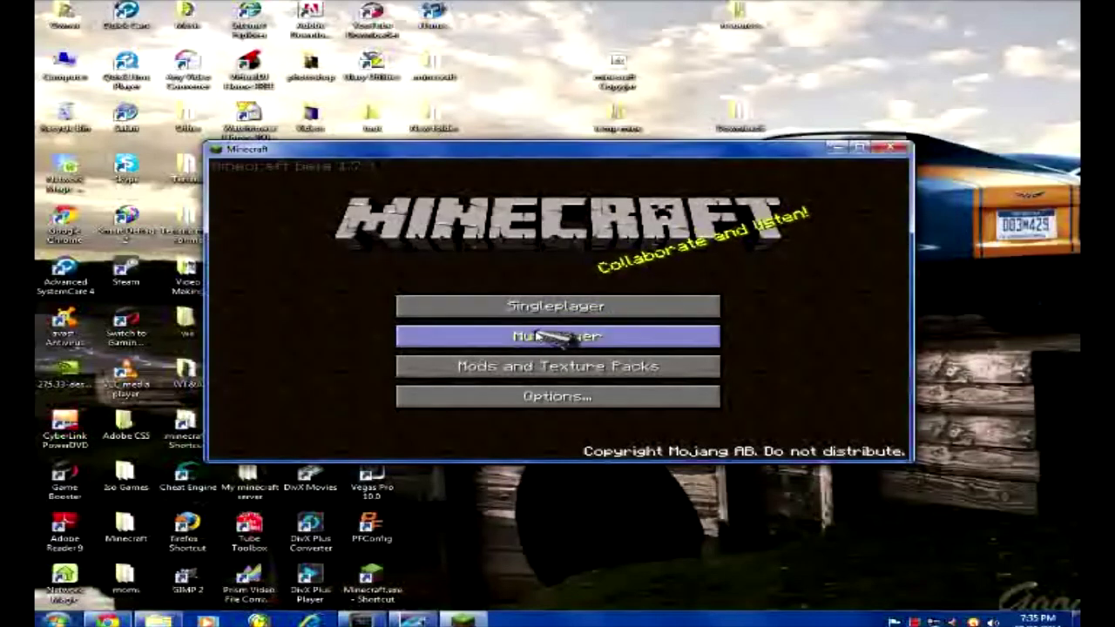
left_click(547, 306)
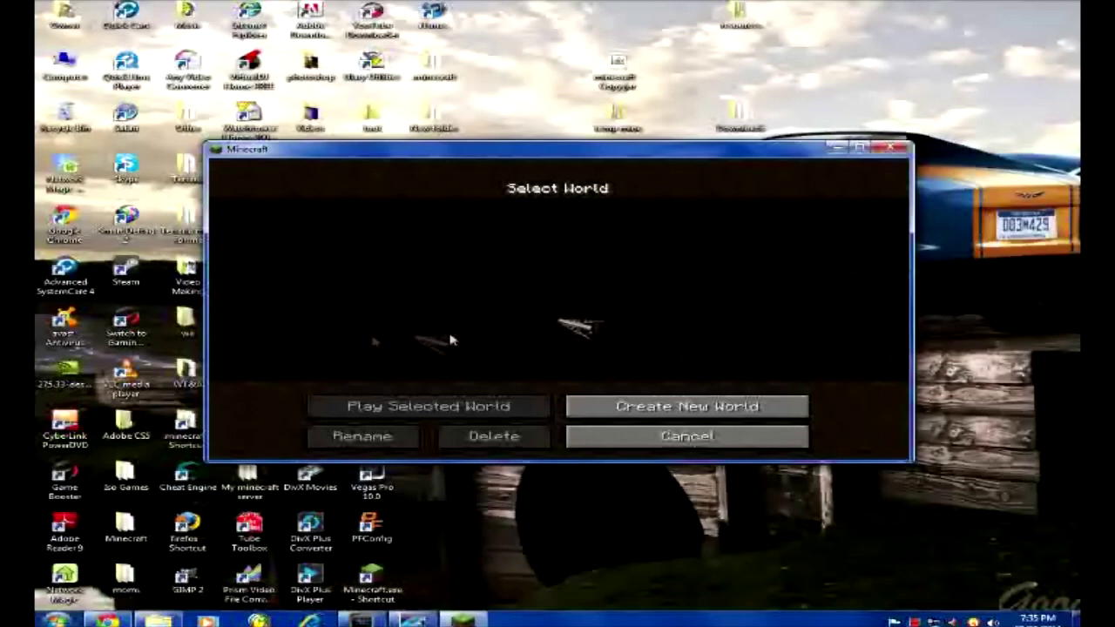
left_click(623, 436)
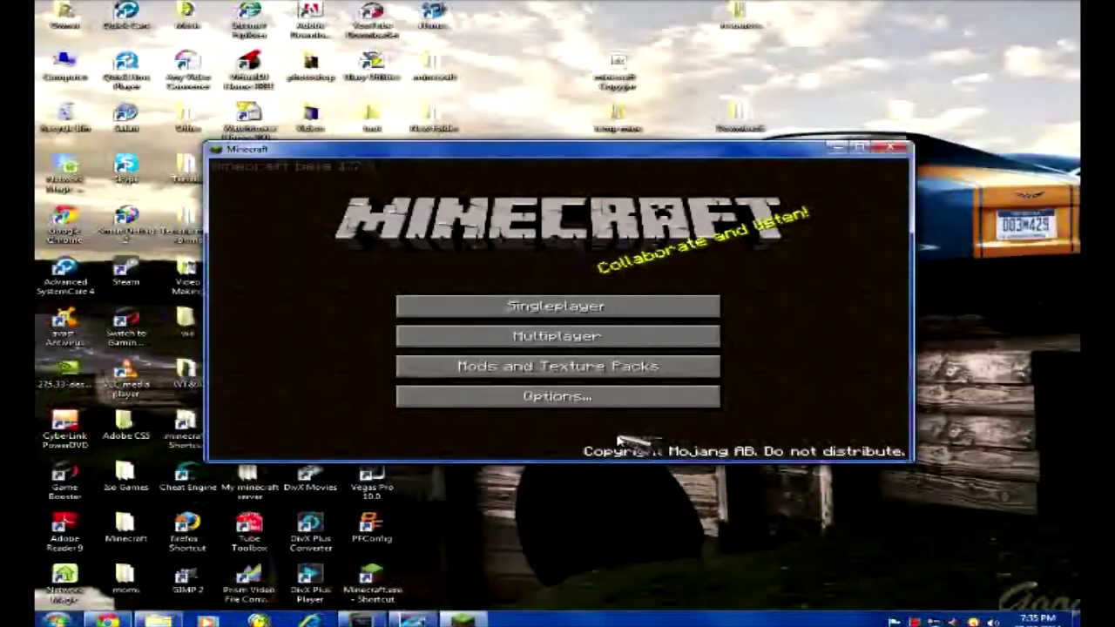
left_click(562, 366)
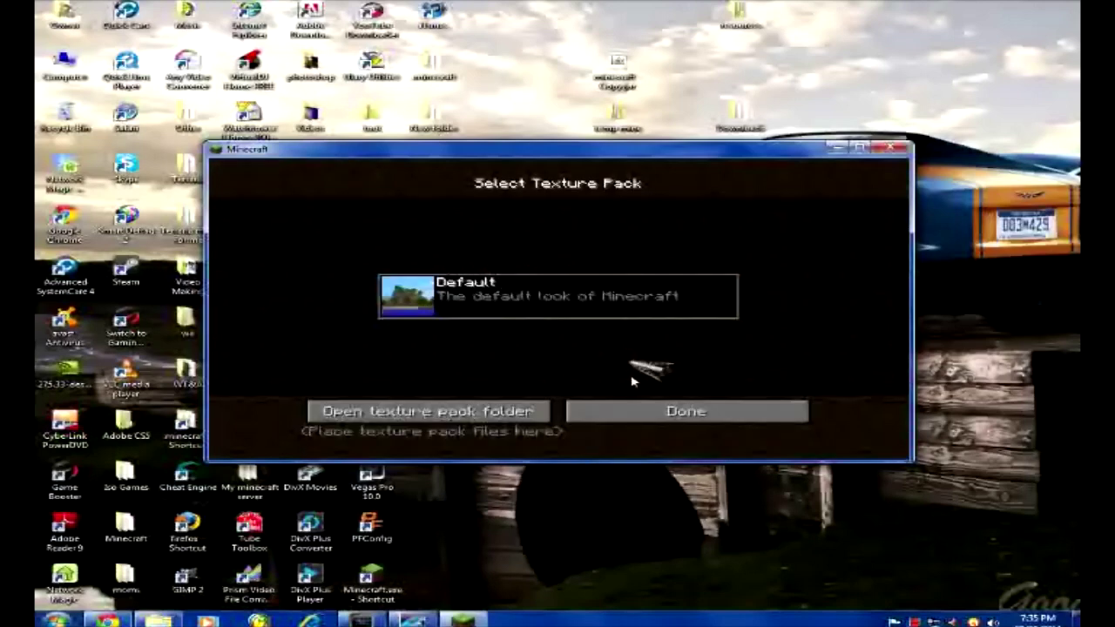
left_click(640, 412)
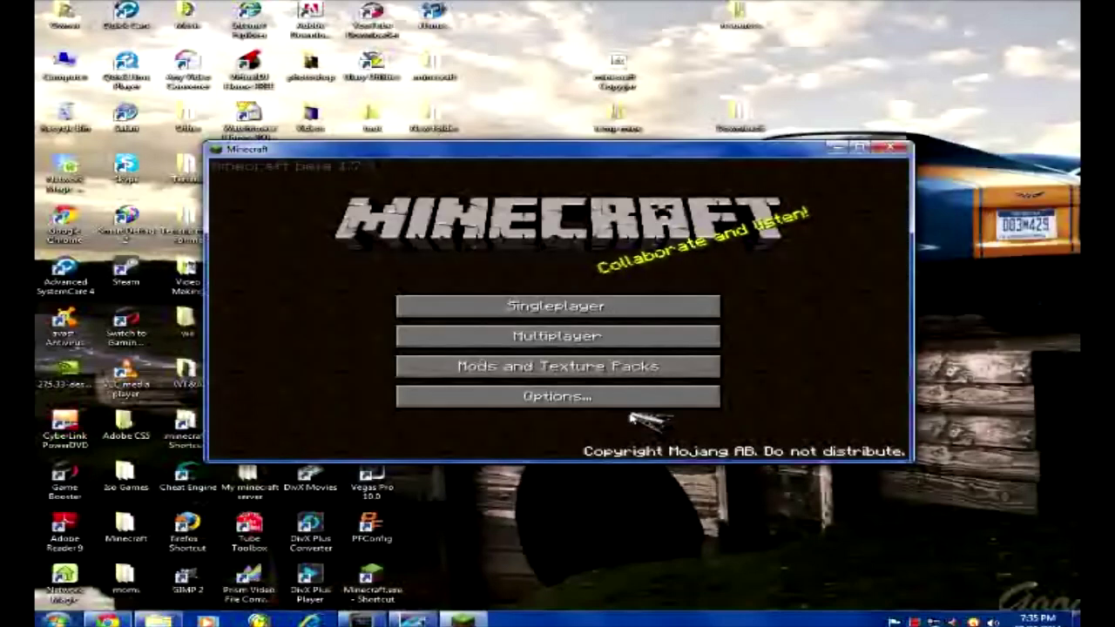
left_click(529, 367)
Step: Open the texture pack folder, browse to Roaming\.minecraft\saves to confirm it's empty, then close Explorer
left_click(435, 411)
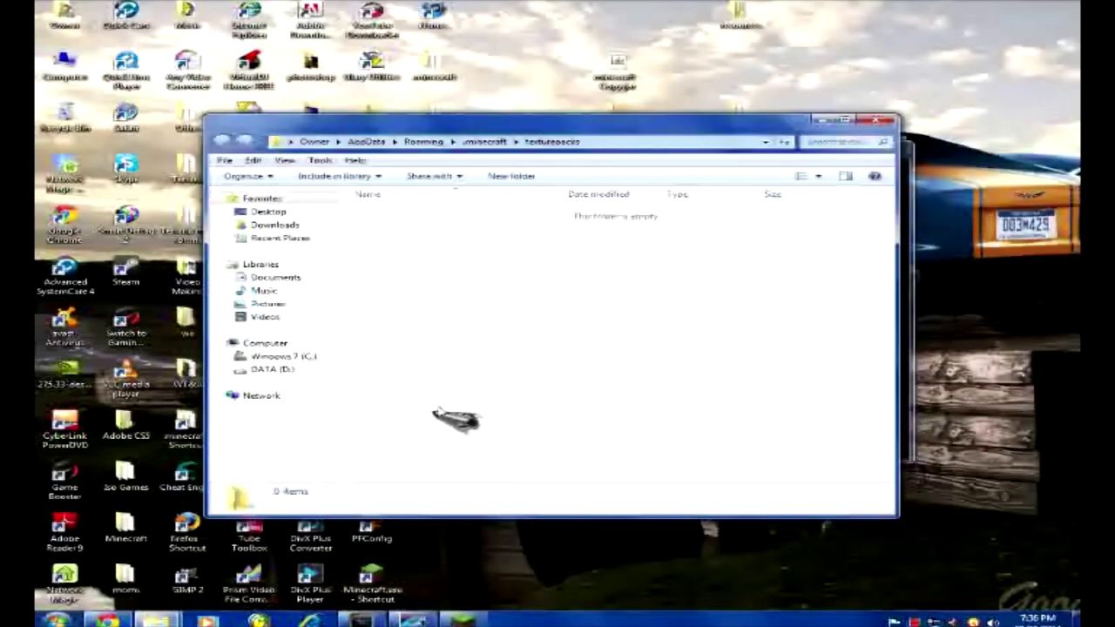
left_click(424, 142)
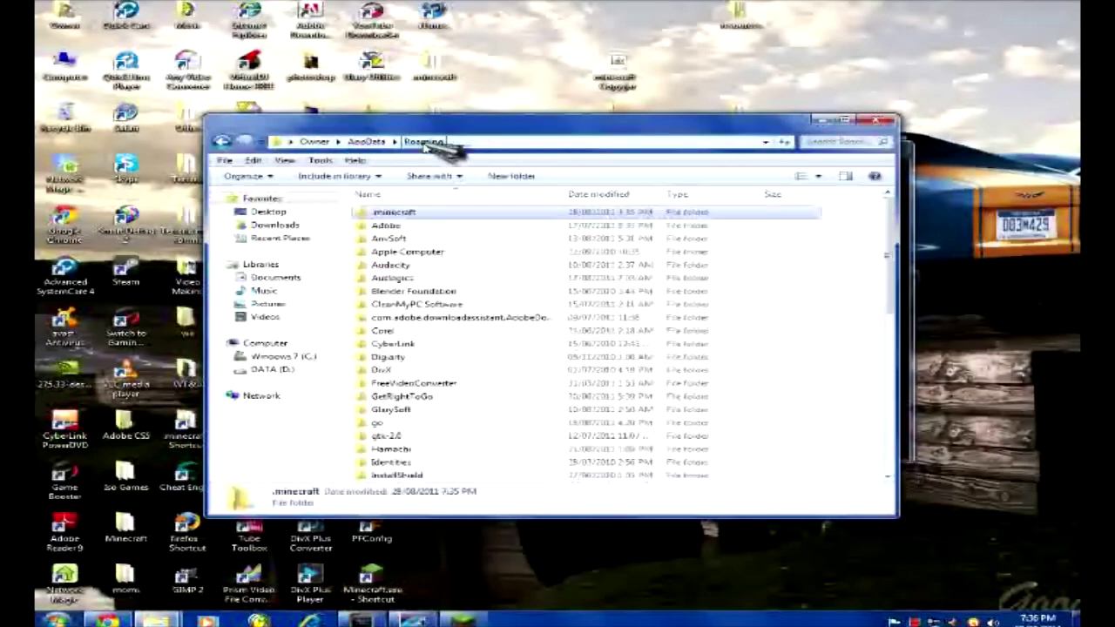
double_click(448, 215)
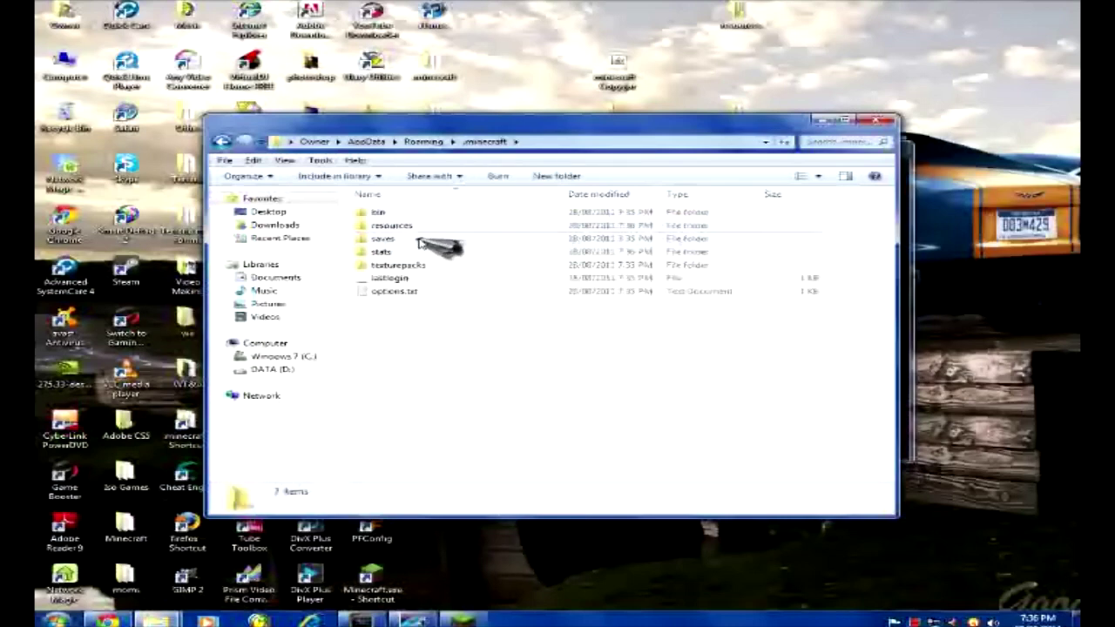
double_click(431, 240)
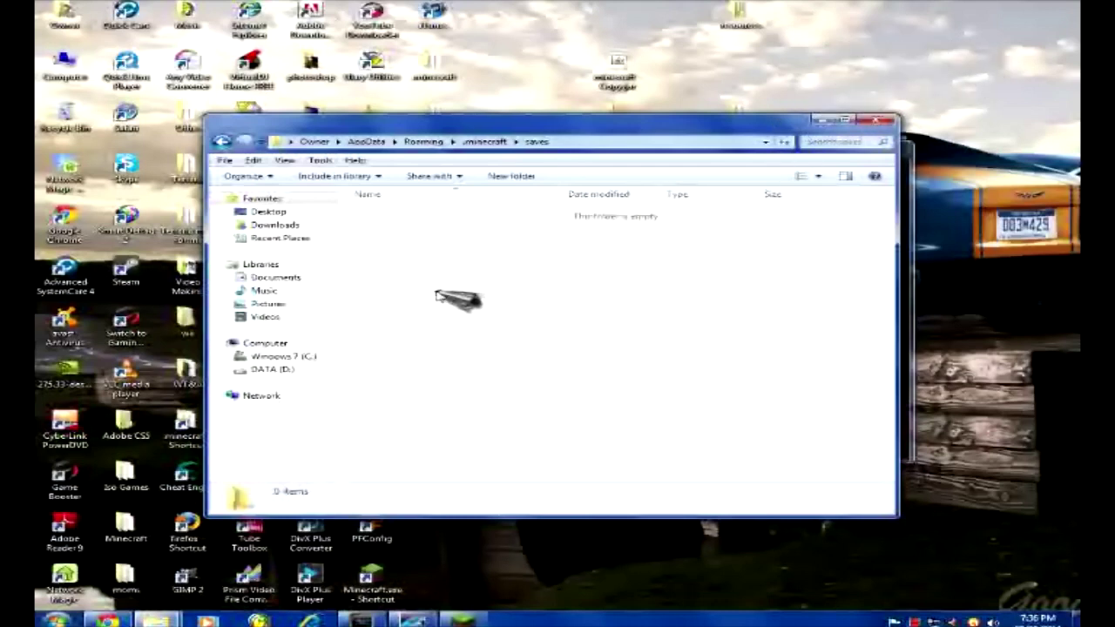
left_click(881, 122)
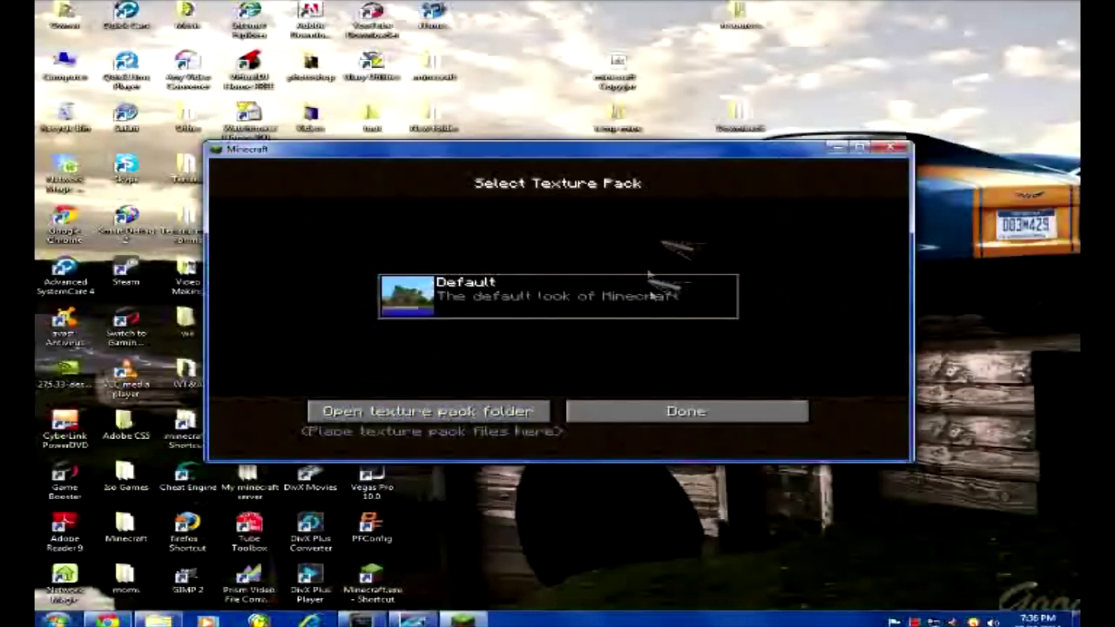
Step: Leave the Default-only texture pack screen, check Singleplayer, and cancel back to the title menu
left_click(678, 413)
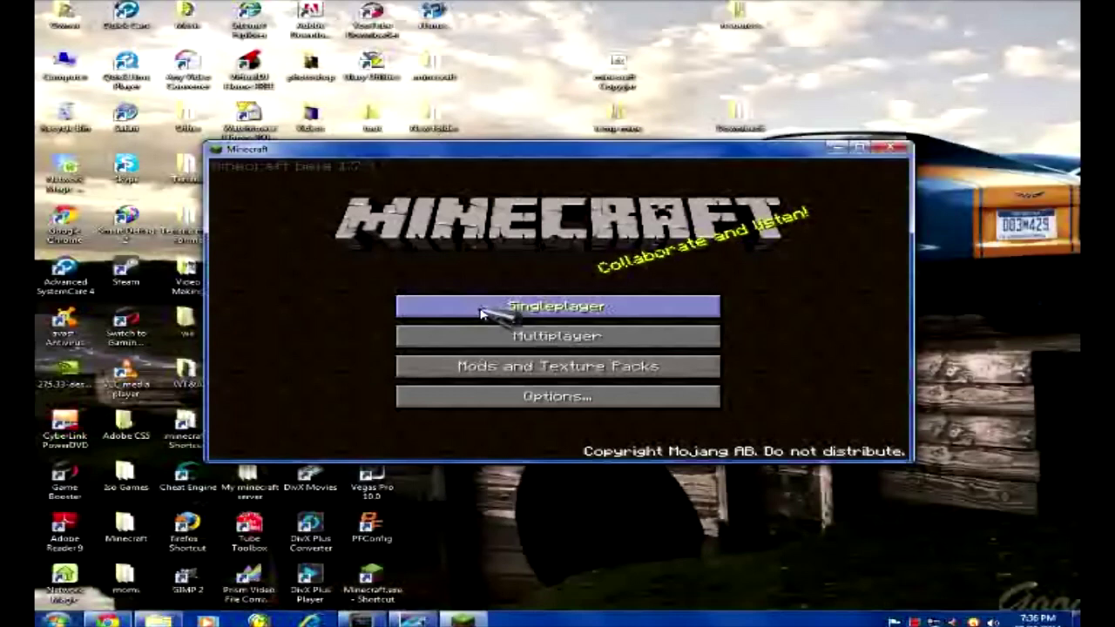
left_click(481, 313)
left_click(597, 436)
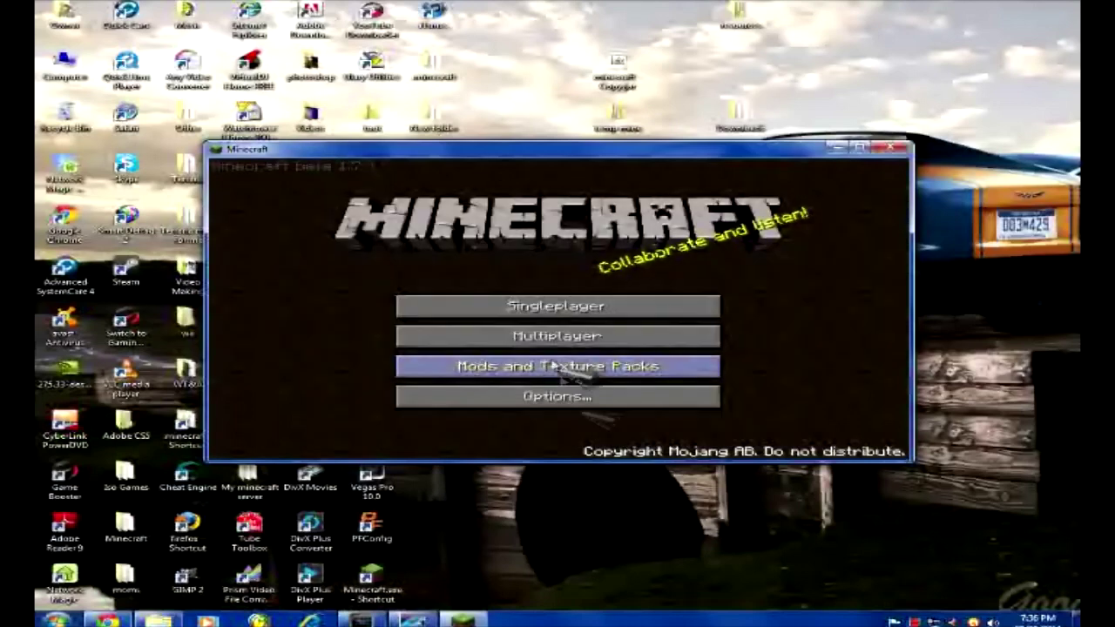